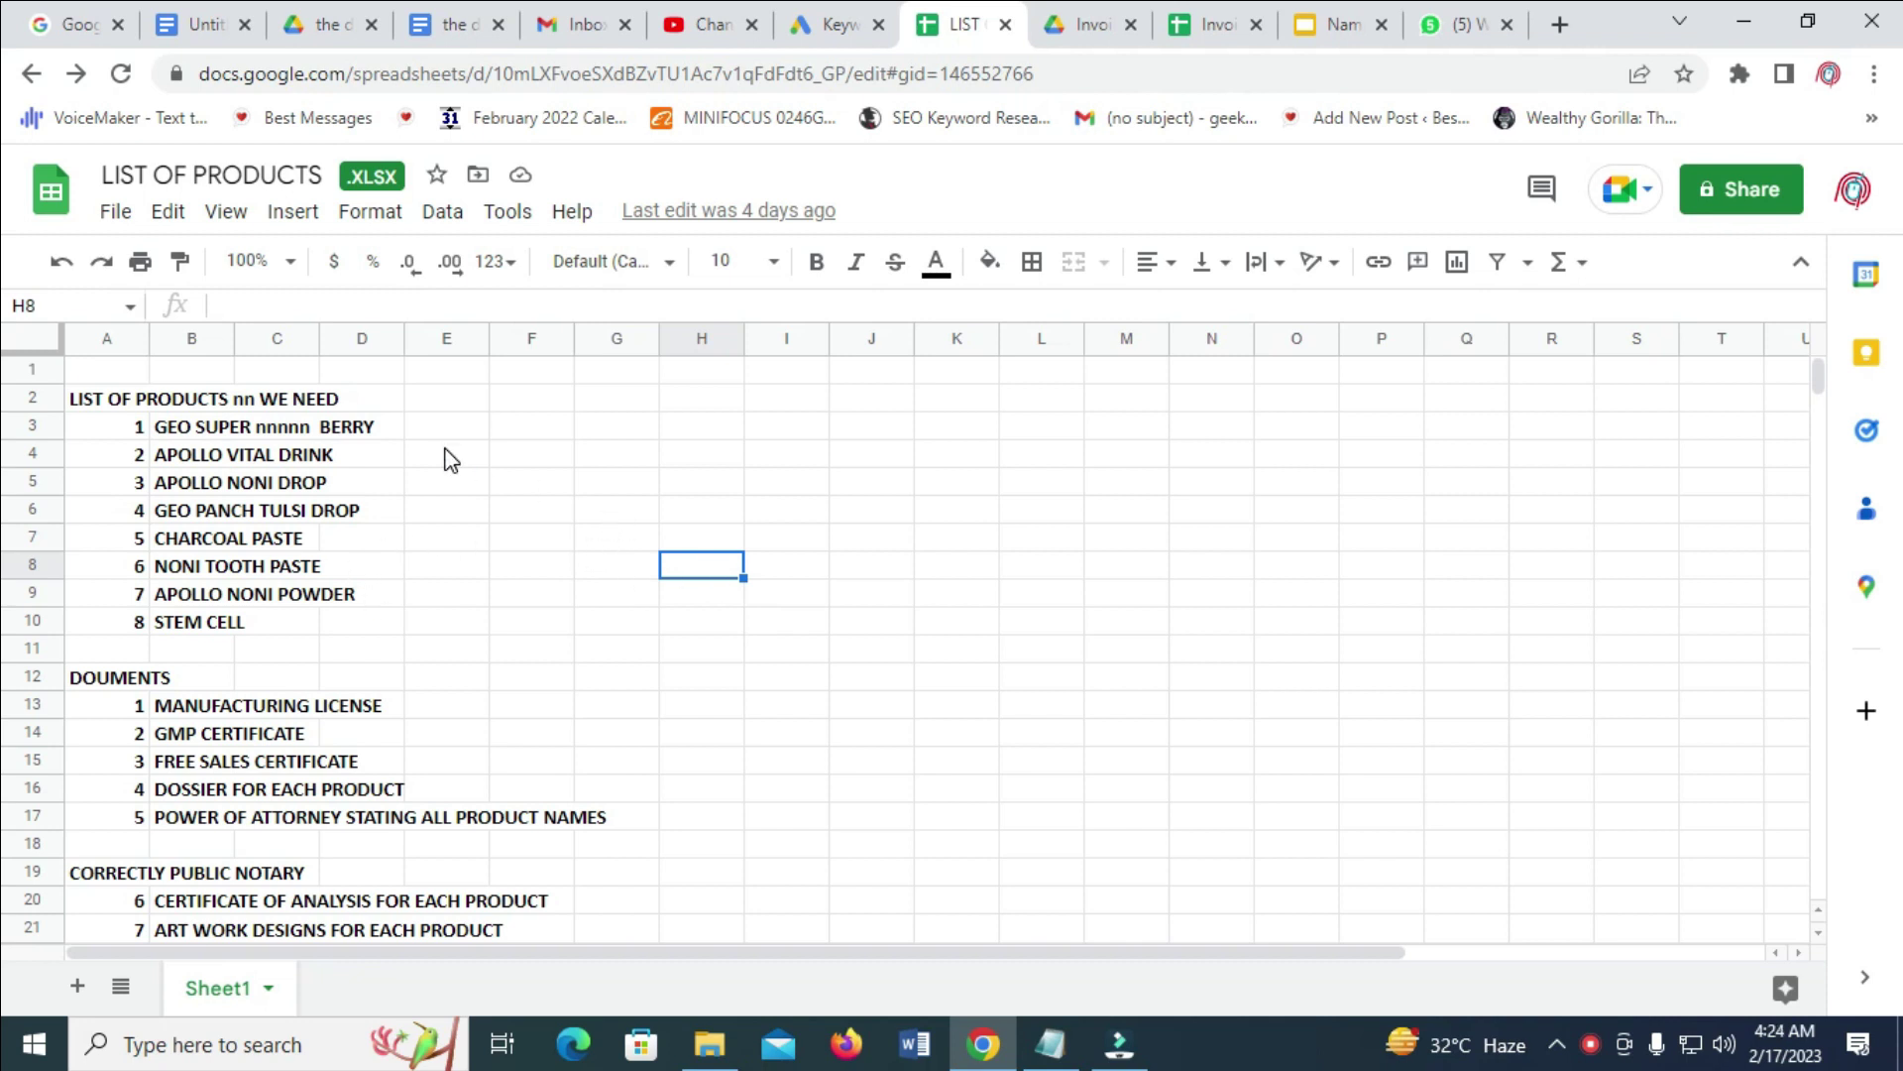
Choose File > Download > PDF (.pdf) to reach the one-page portrait export preview.
left_click(1818, 384)
left_click_drag(1823, 403, 1820, 373)
left_click(125, 213)
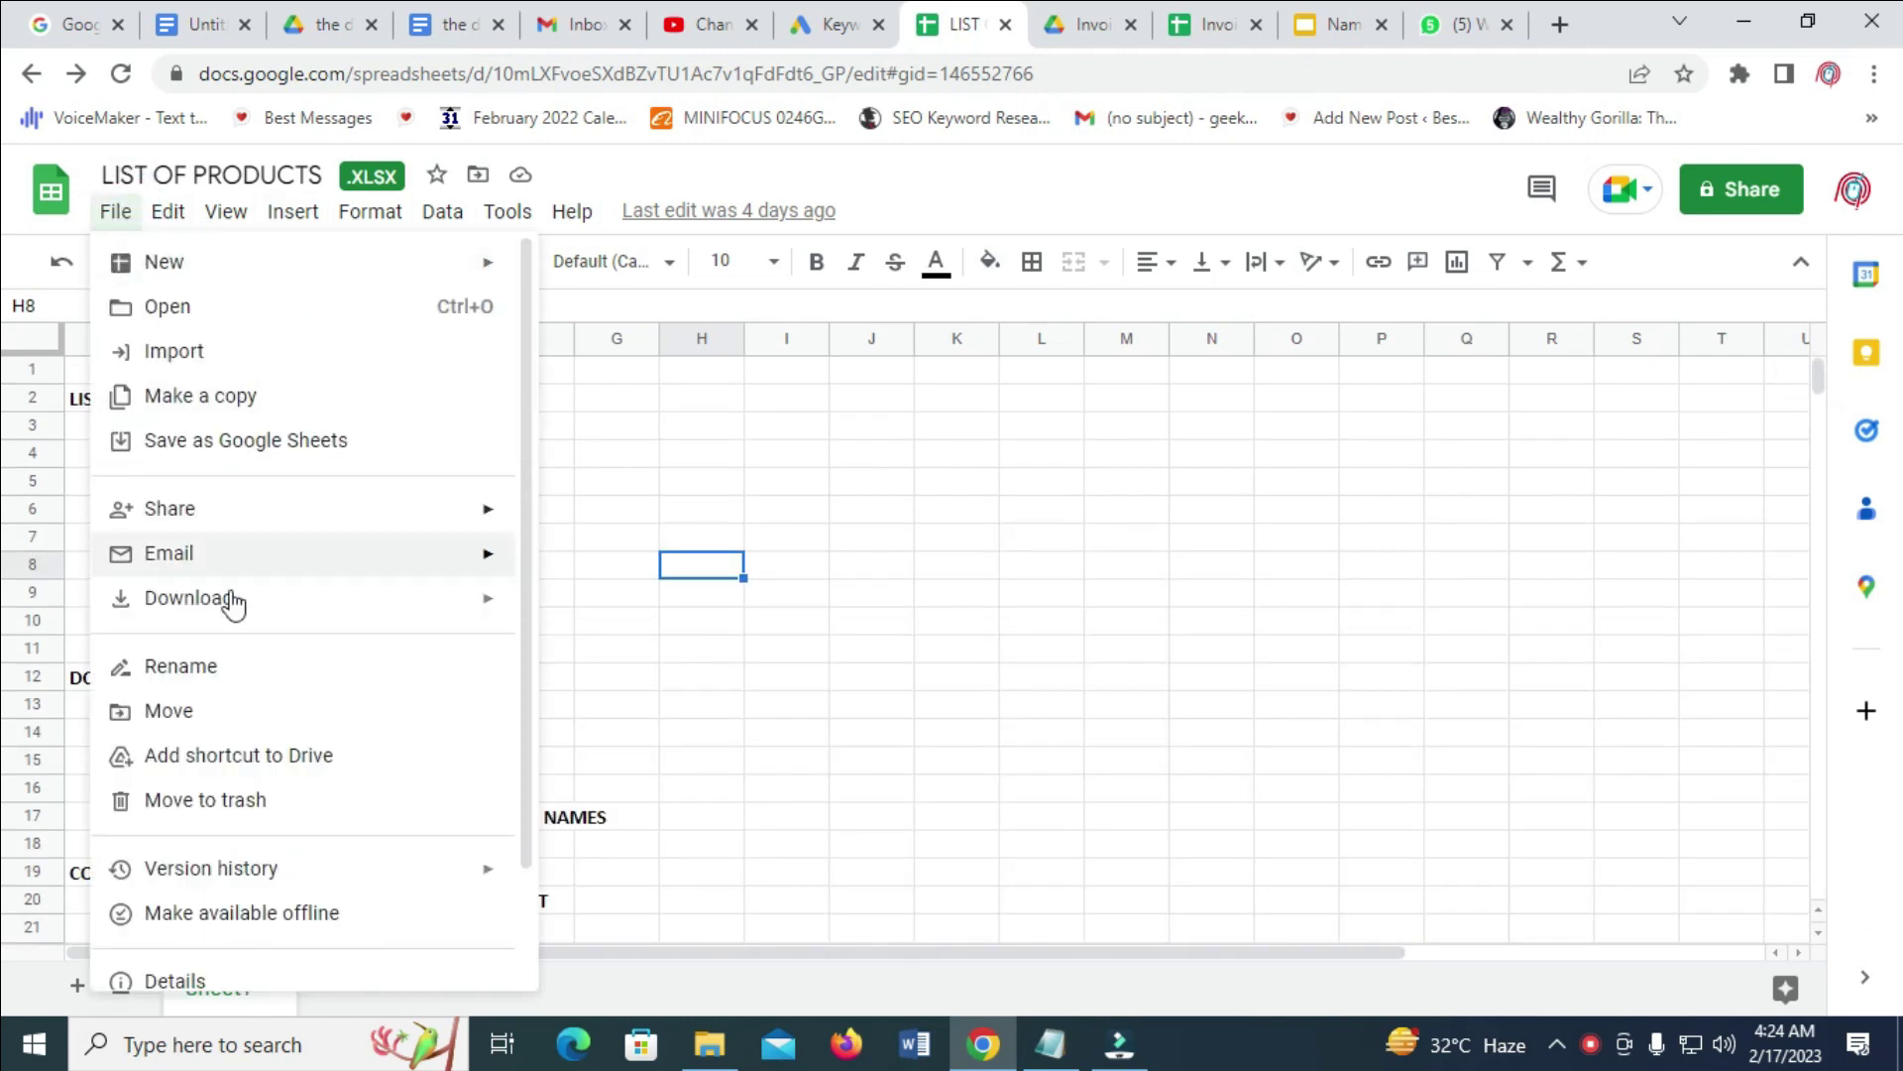
left_click(234, 600)
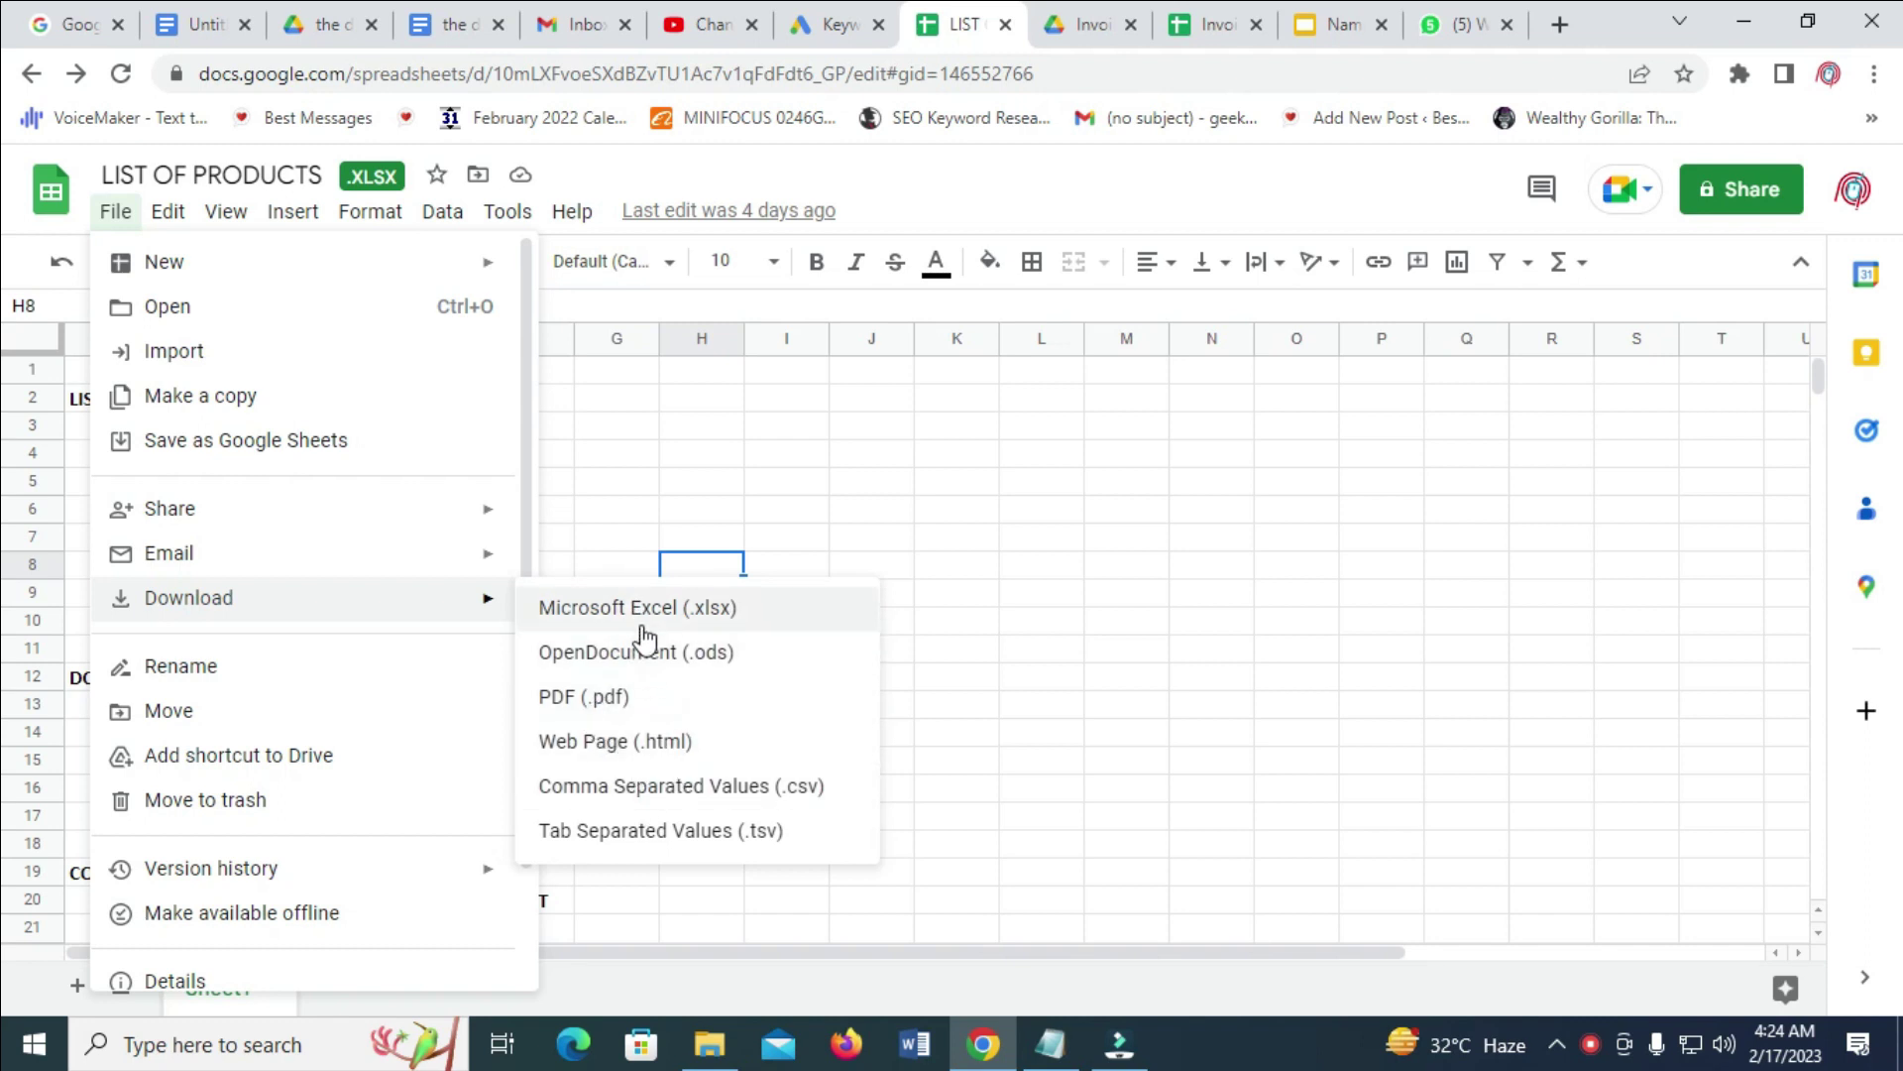
left_click(633, 696)
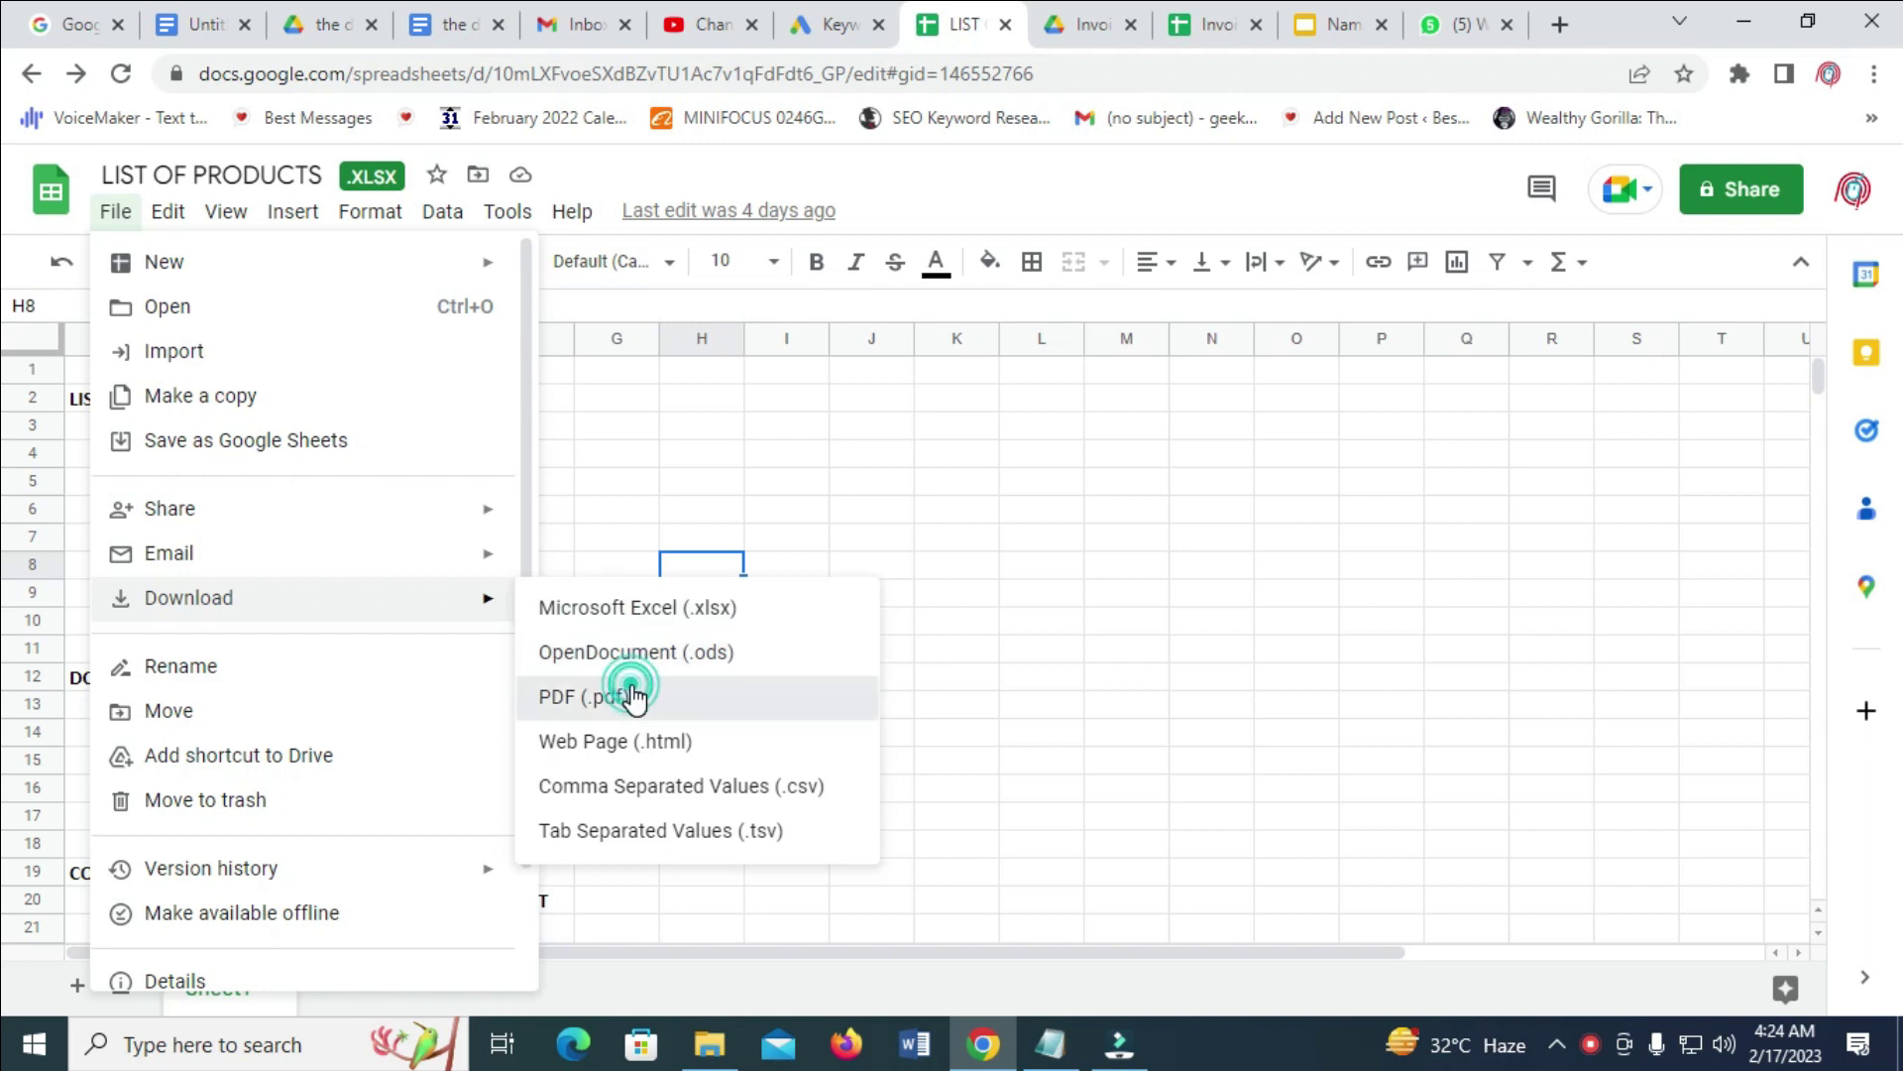
left_click(632, 697)
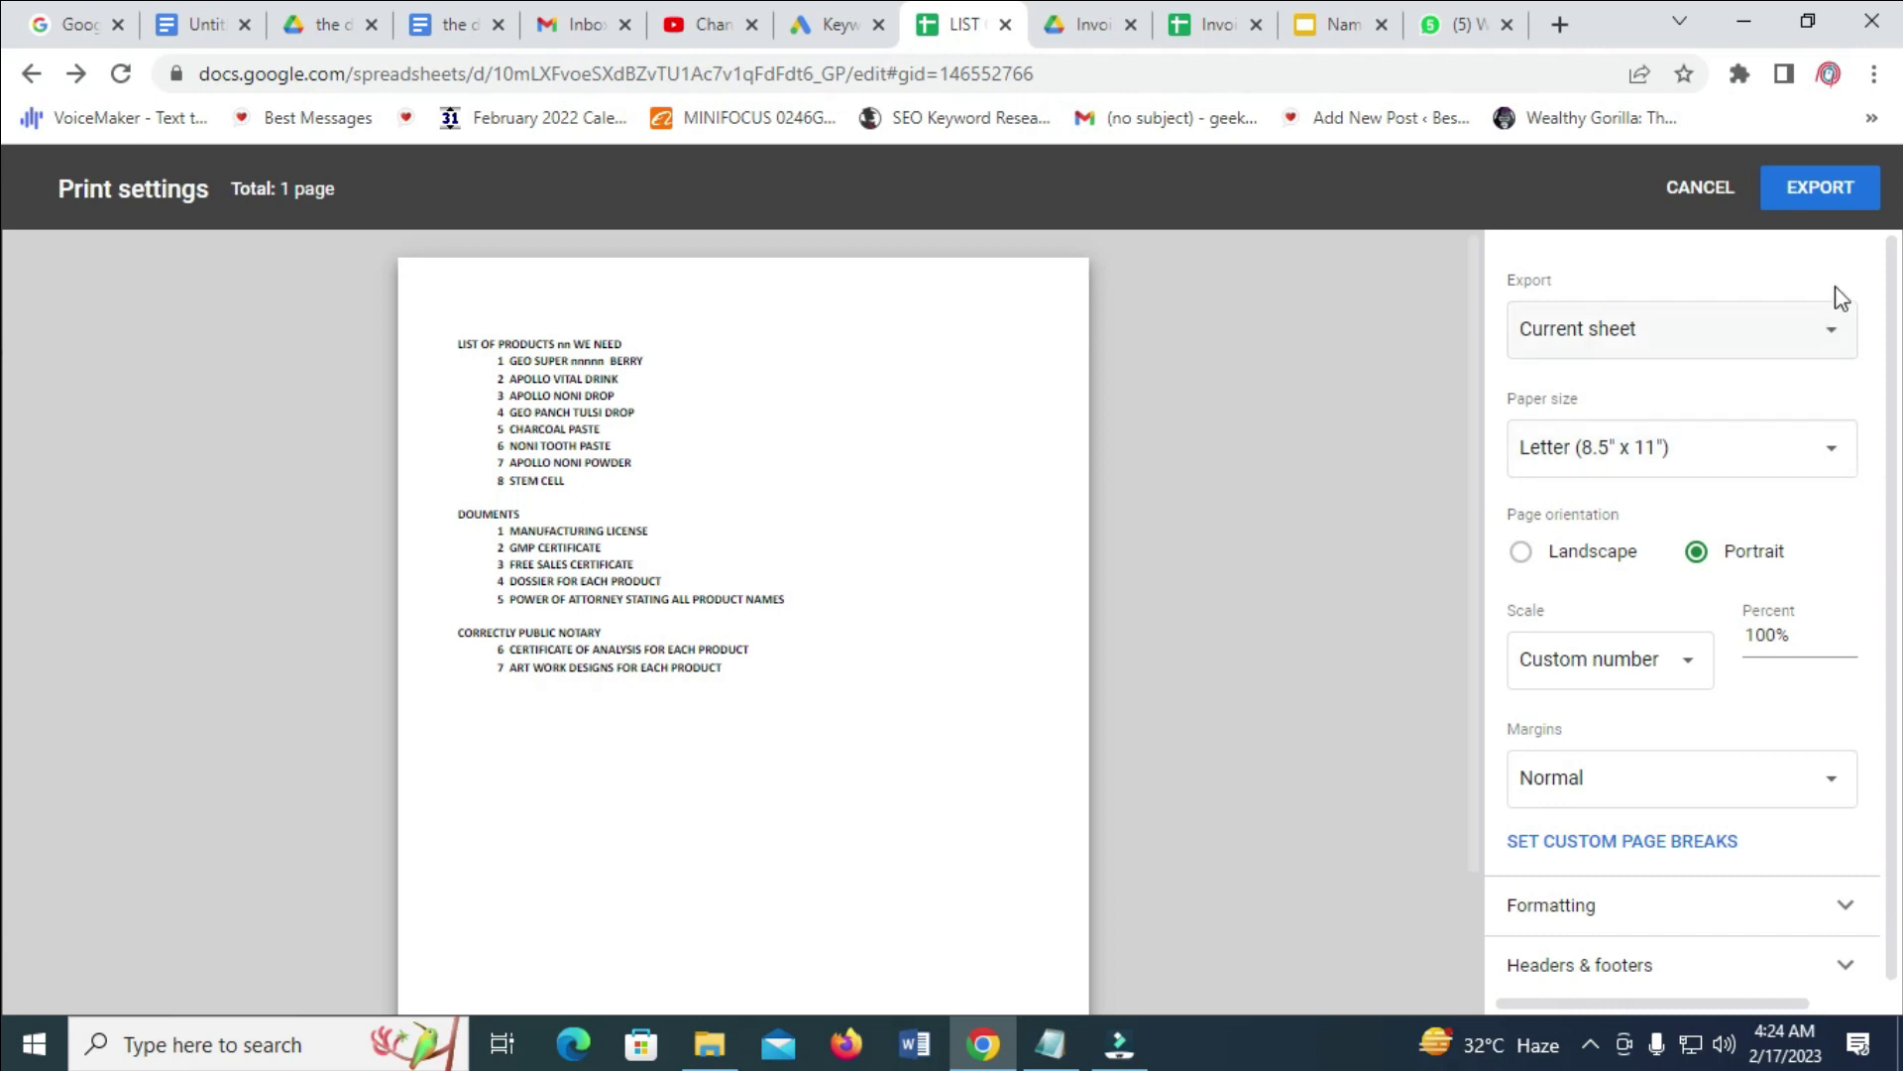
Export the product list as LIST OF PRODUCTS.xlsx - Sheet1 (1).pdf.
left_click(1829, 206)
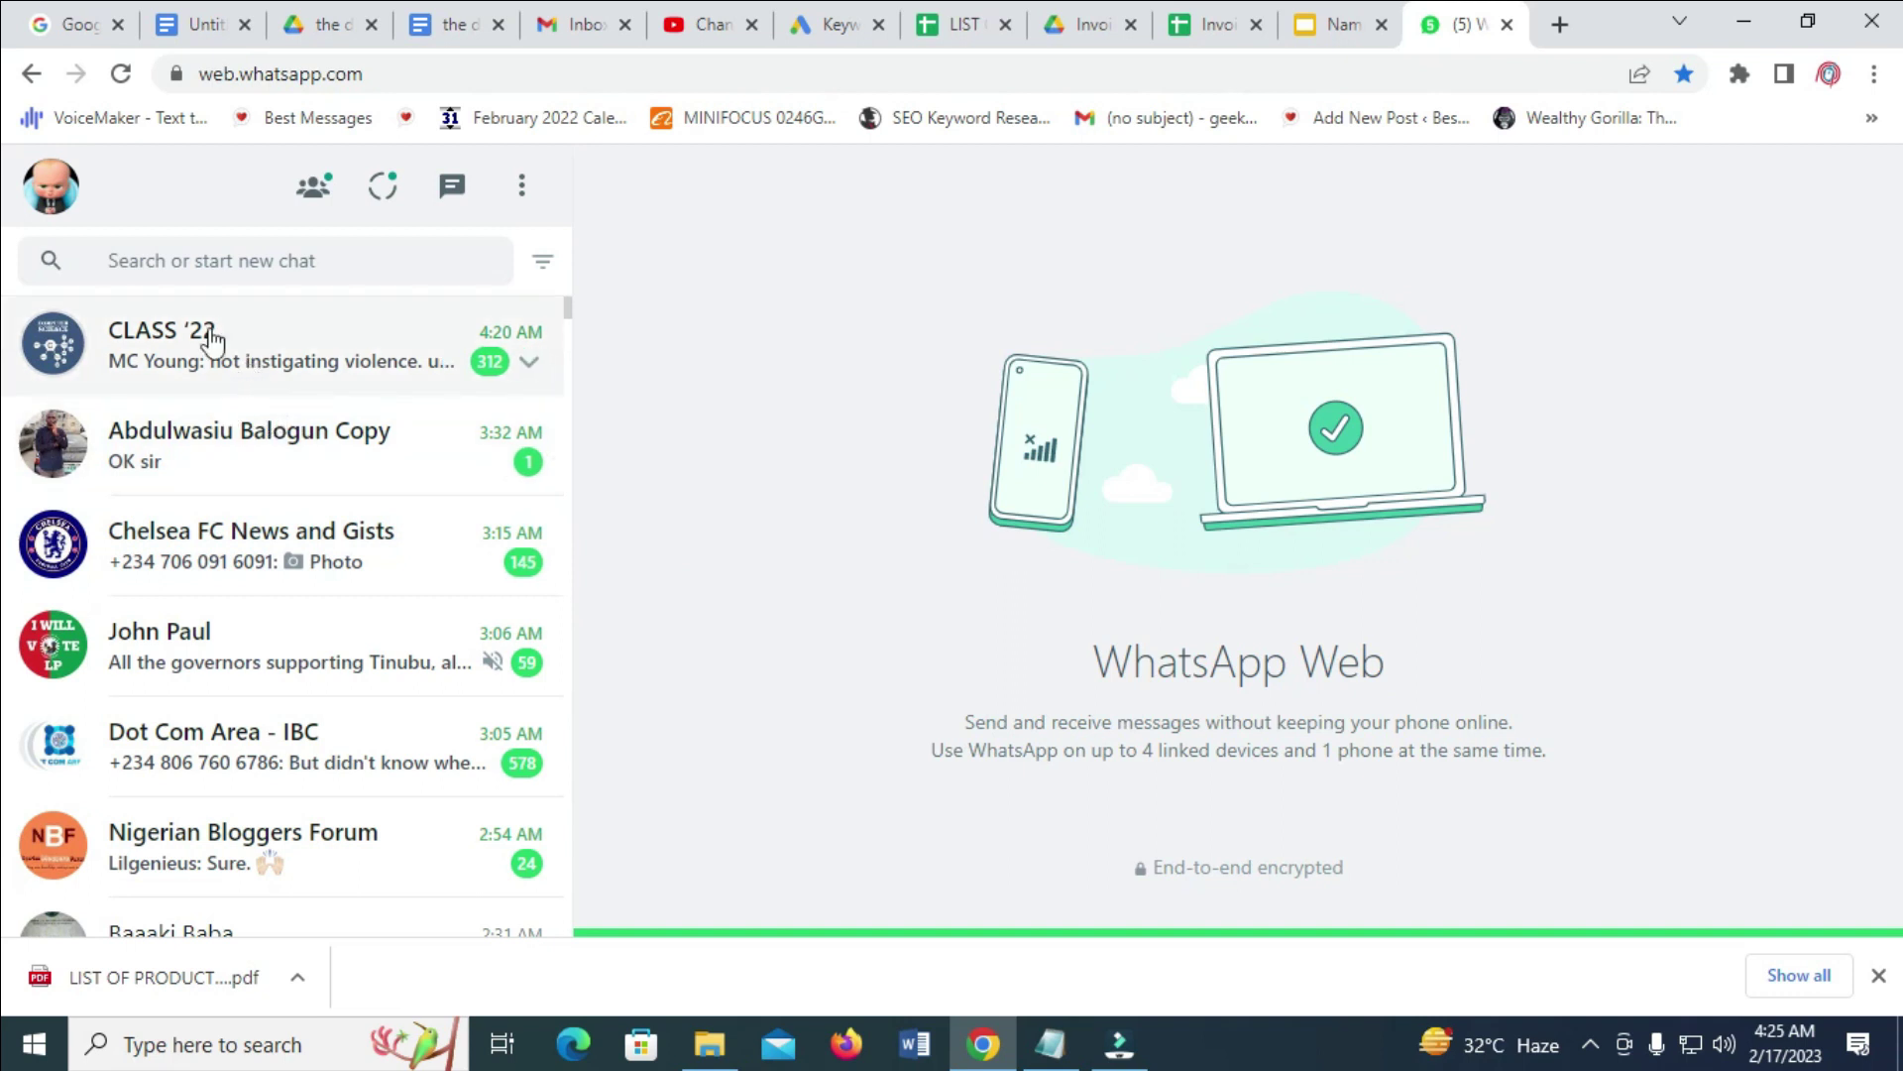
Search chats for 'Ybal' and open the YBAL TECH TUTOR group.
left_click(190, 261)
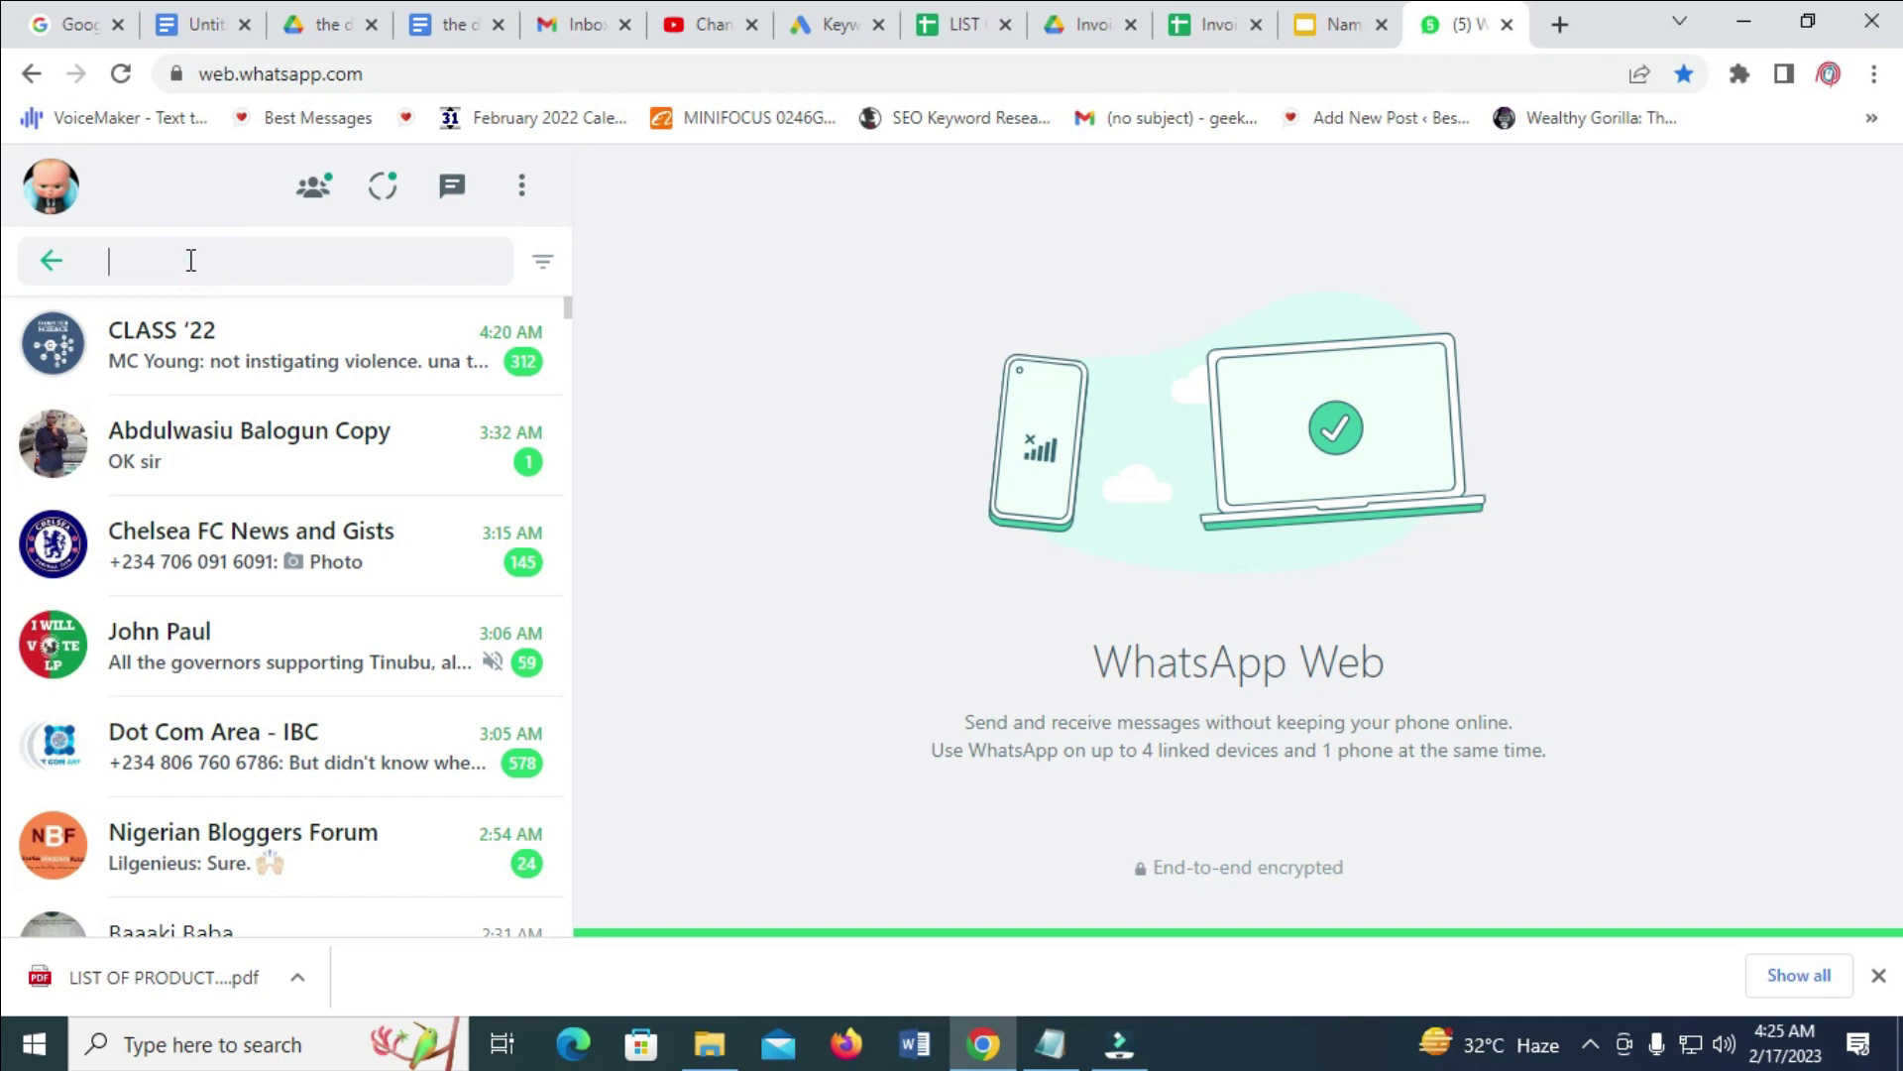
type("Ybal")
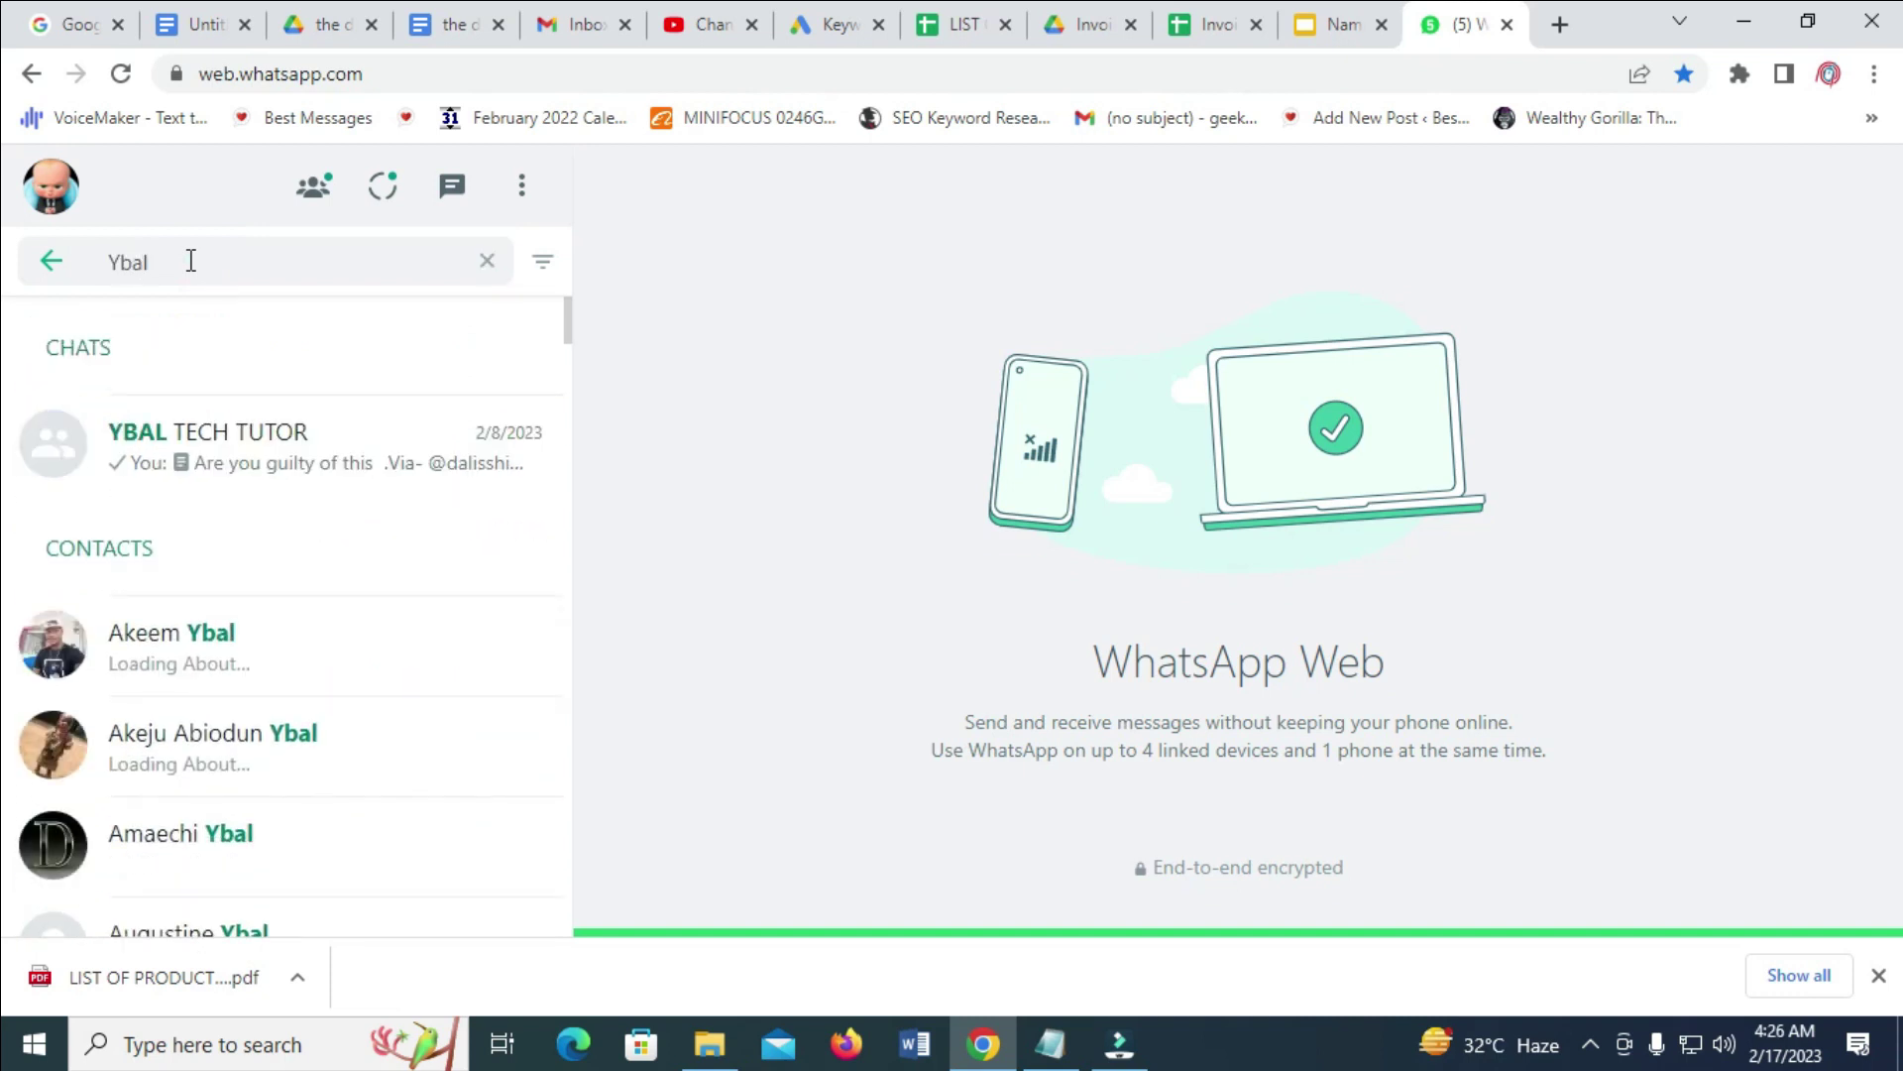
left_click(247, 489)
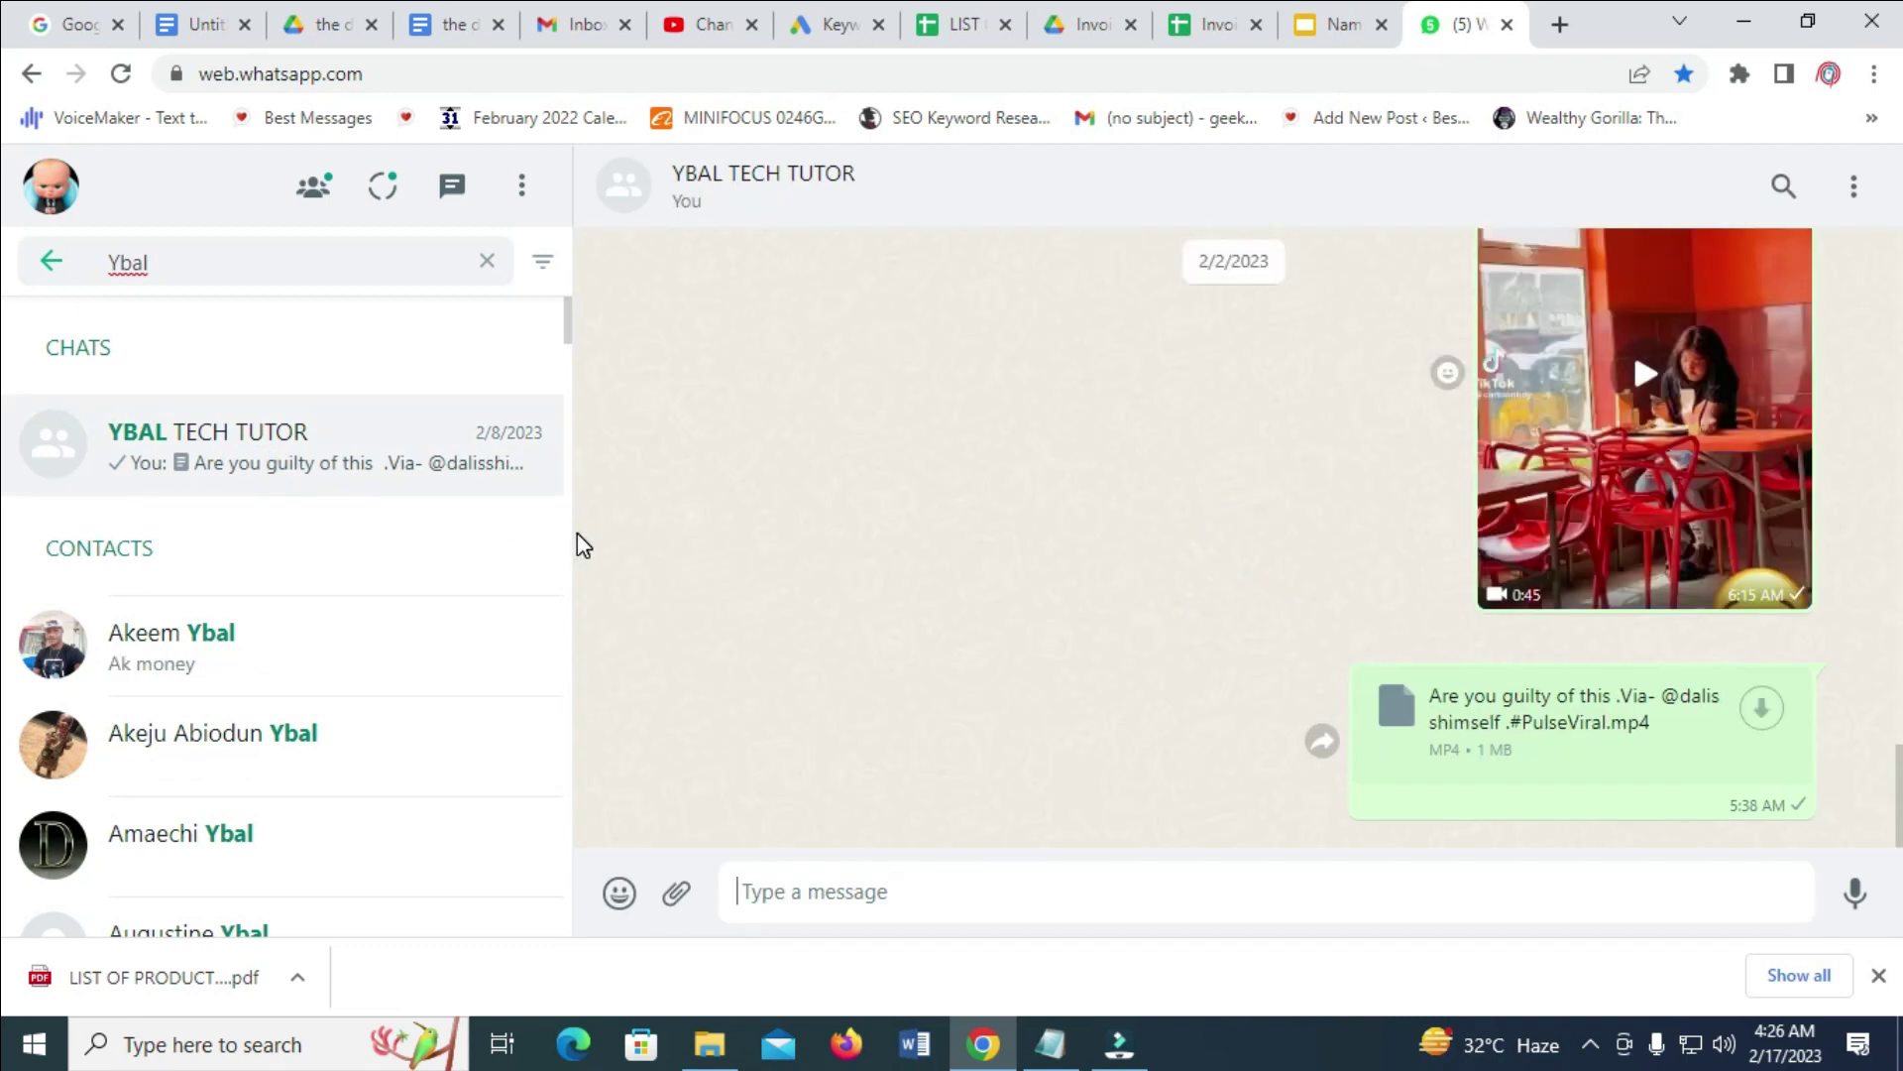
Drag the downloaded product-list PDF into the YBAL TECH TUTOR chat and send it.
mouse_move(168, 983)
left_mouse_down()
mouse_move(577, 877)
mouse_move(1232, 618)
left_mouse_up()
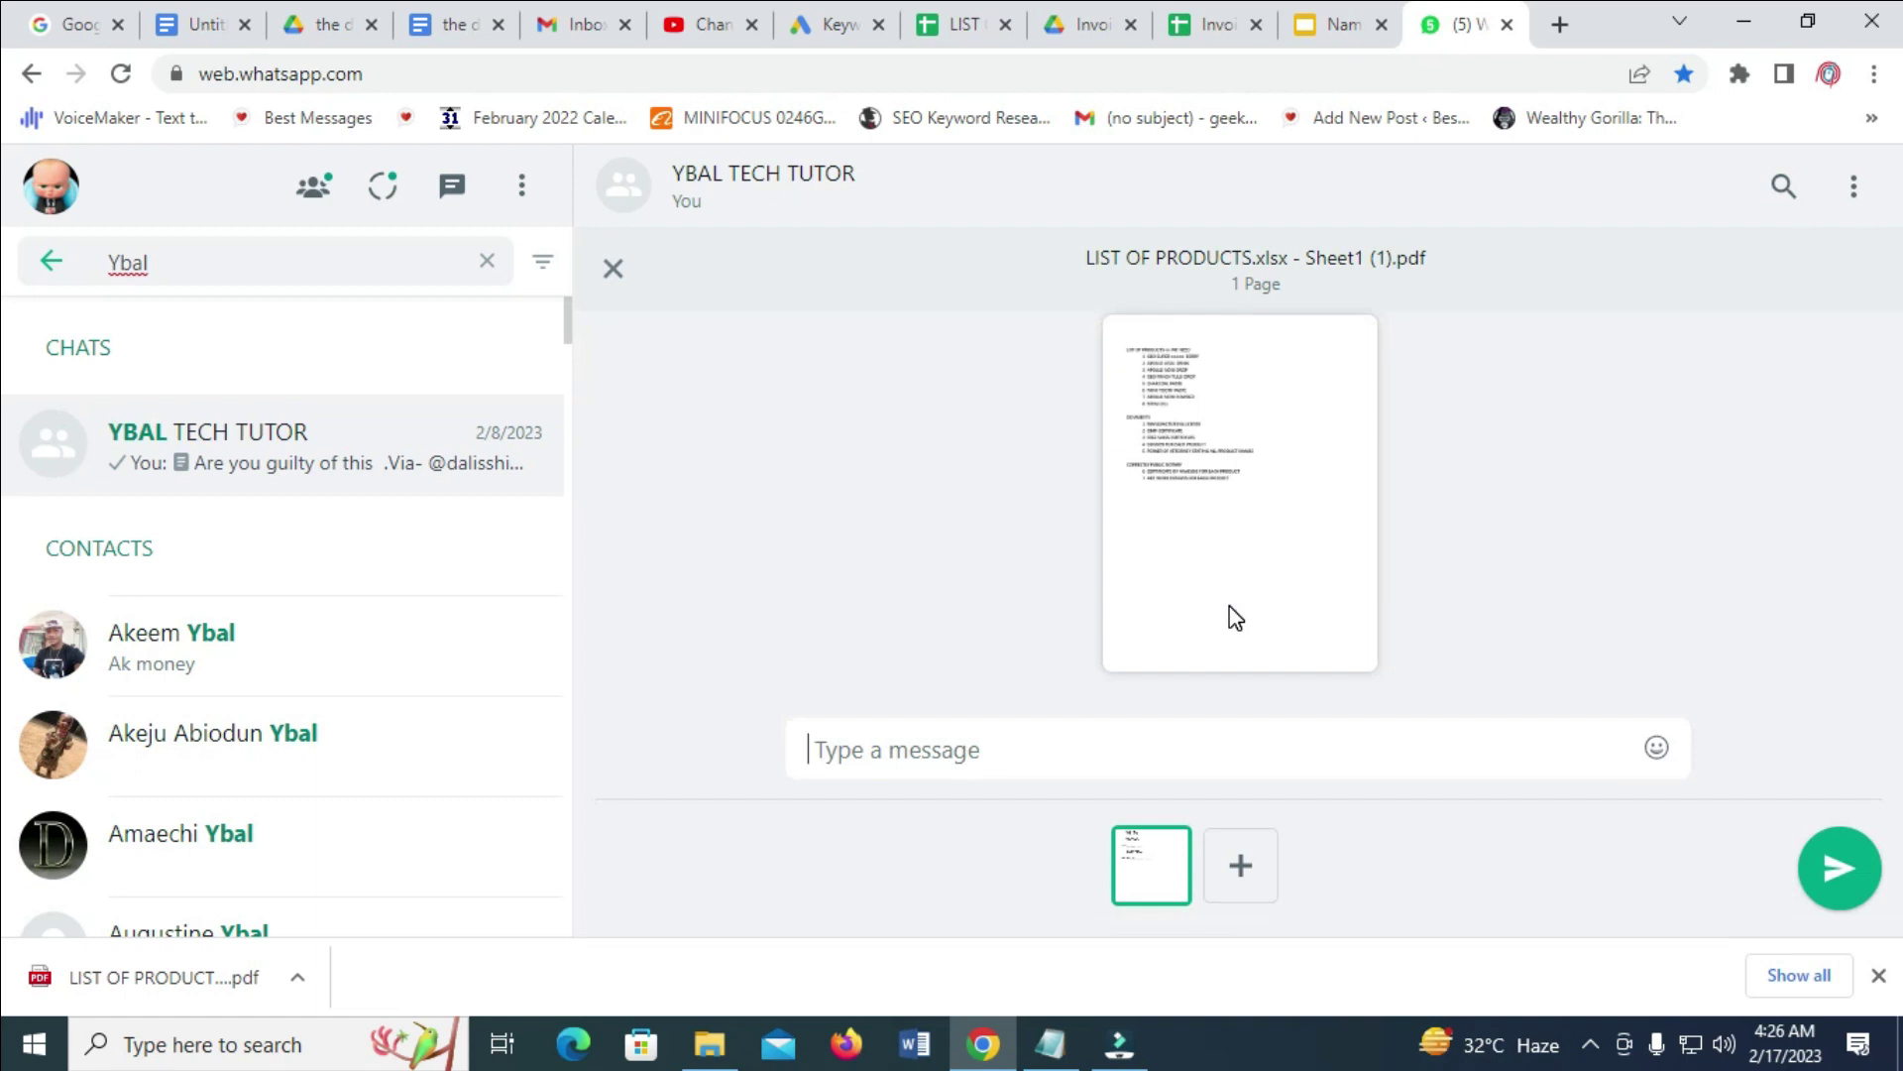
left_click(1832, 873)
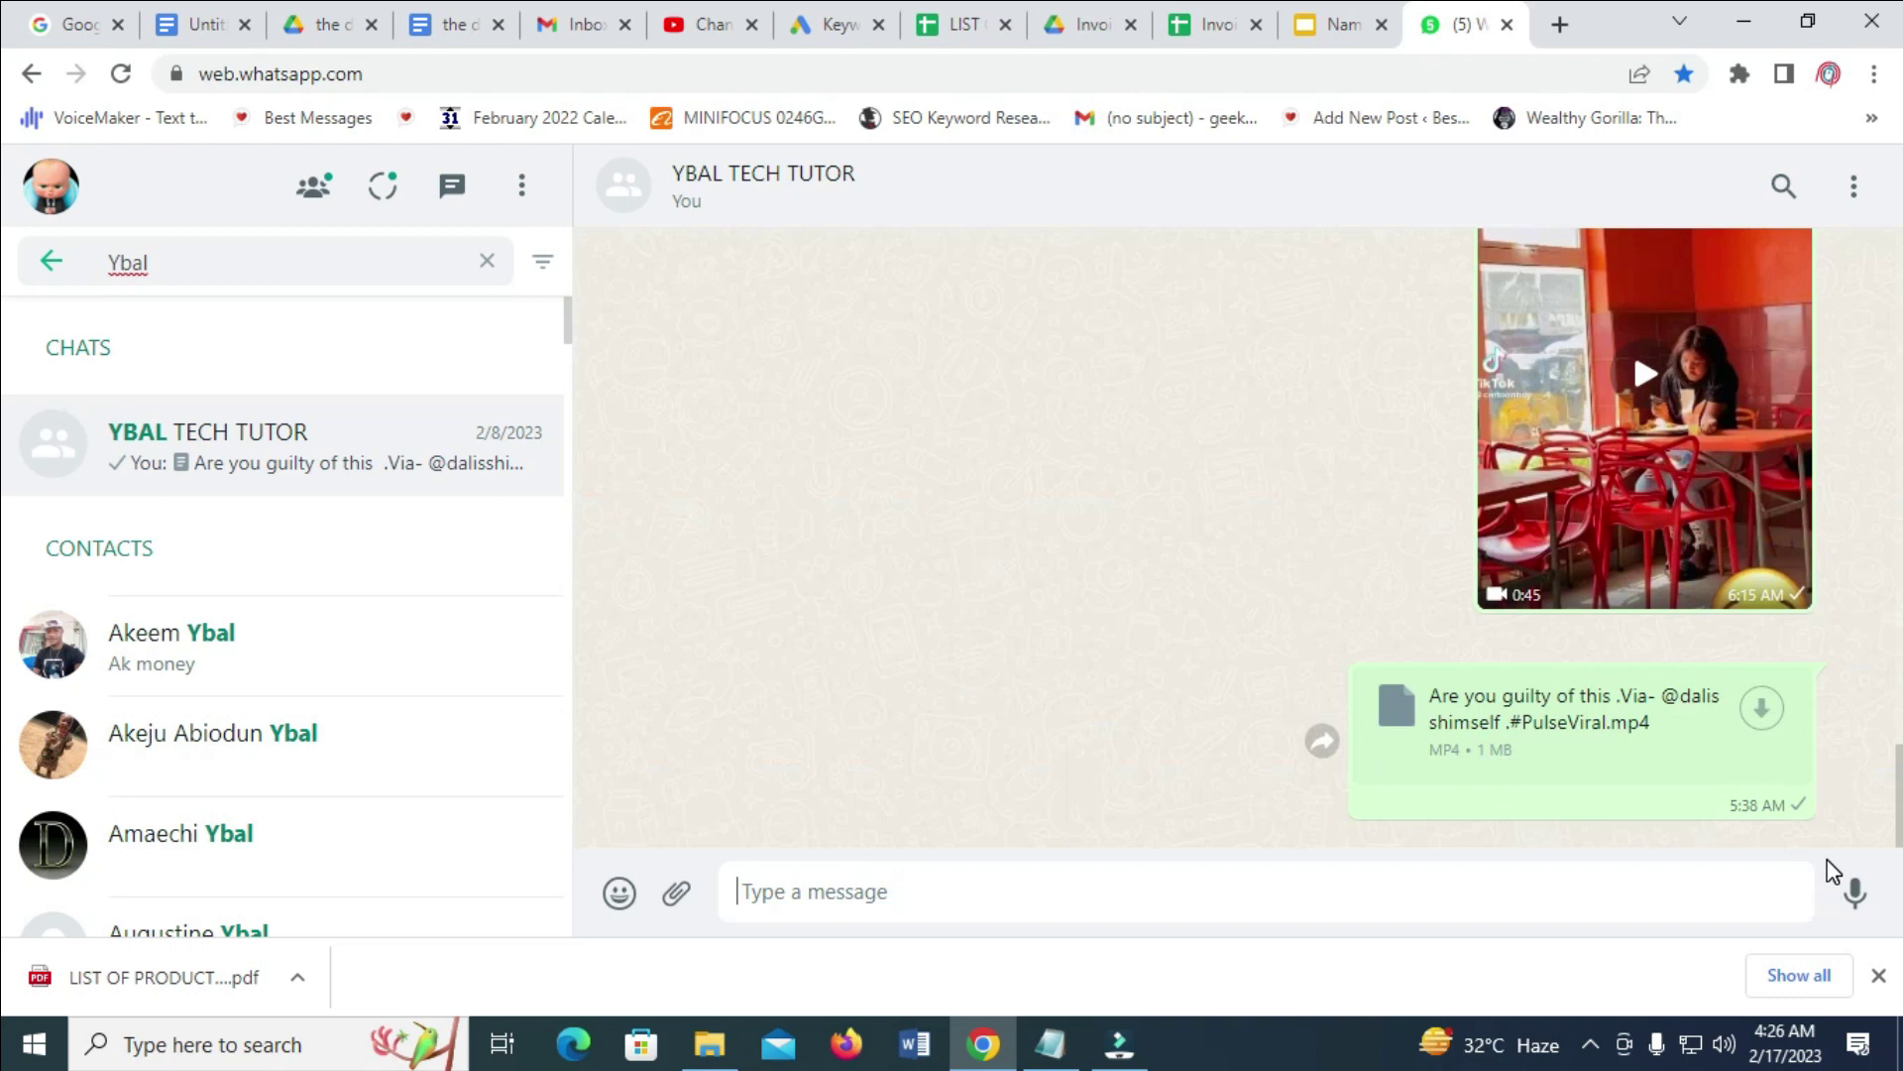